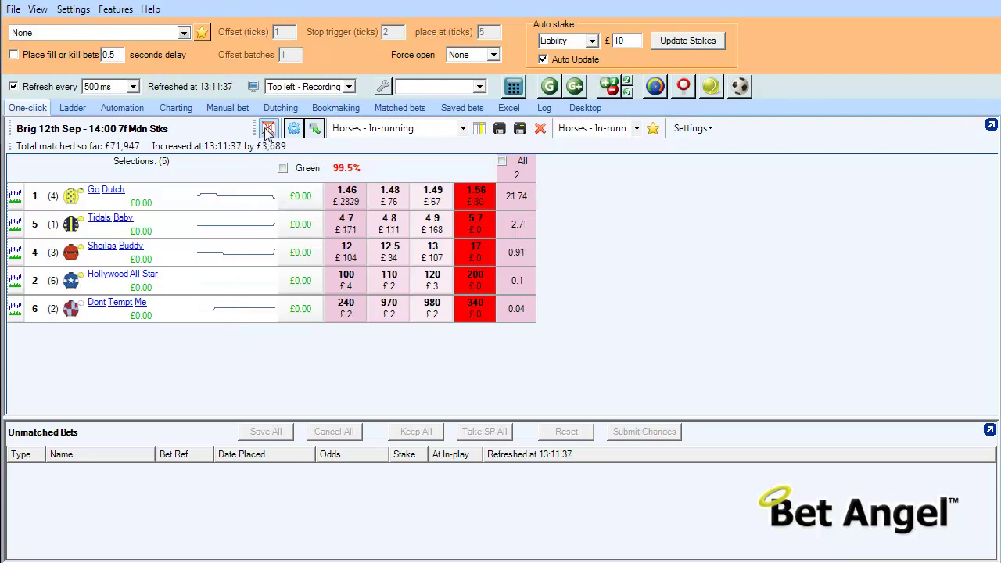
Step: Review which columns are available and enabled for display in the one-click grid
left_click(479, 129)
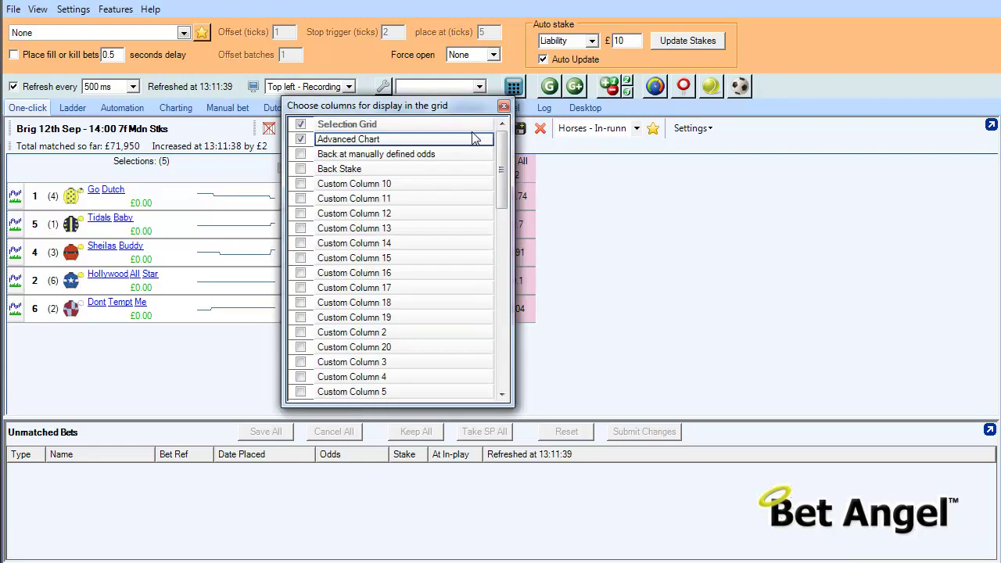
left_click(504, 106)
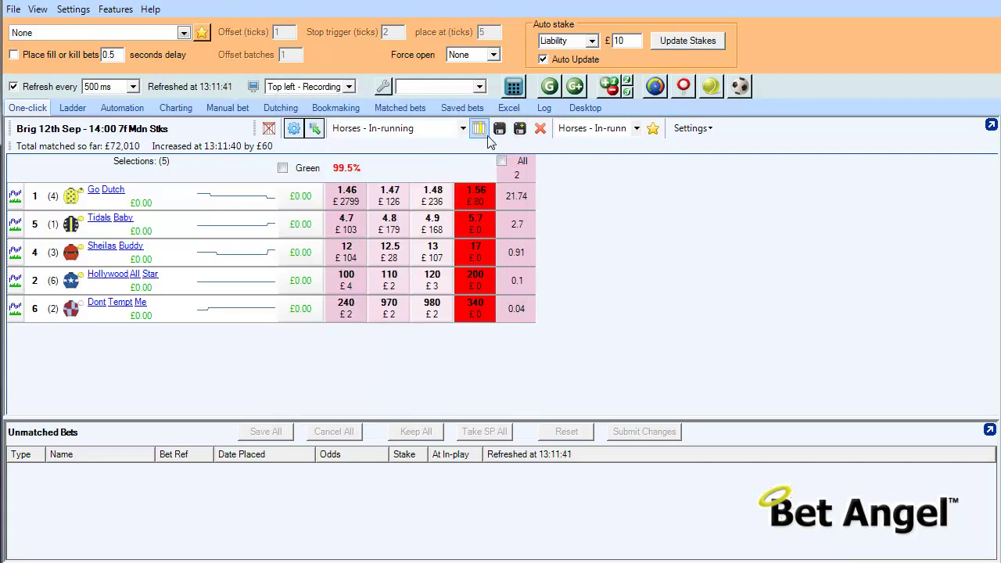
left_click(481, 128)
left_click_drag(505, 169, 505, 201)
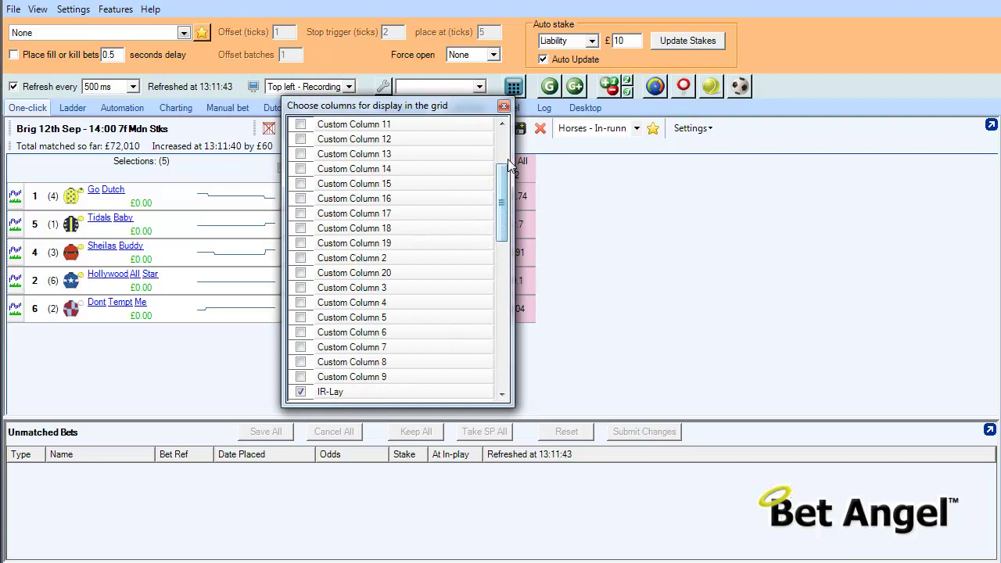
left_click(504, 107)
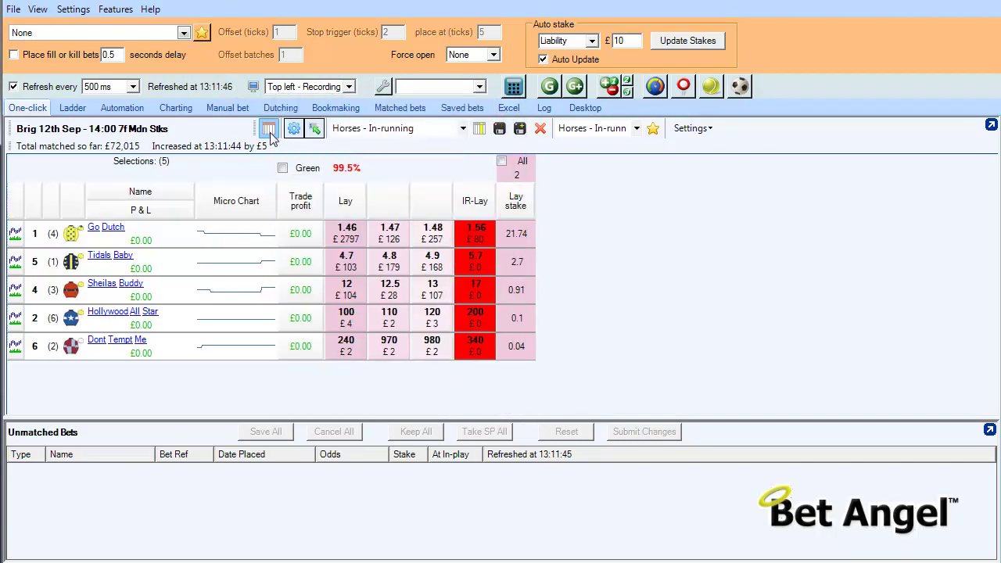
Step: Remove the micro chart, name, P&L, silks, draw, number and advanced chart columns from the one-click grid
left_click_drag(241, 210, 239, 139)
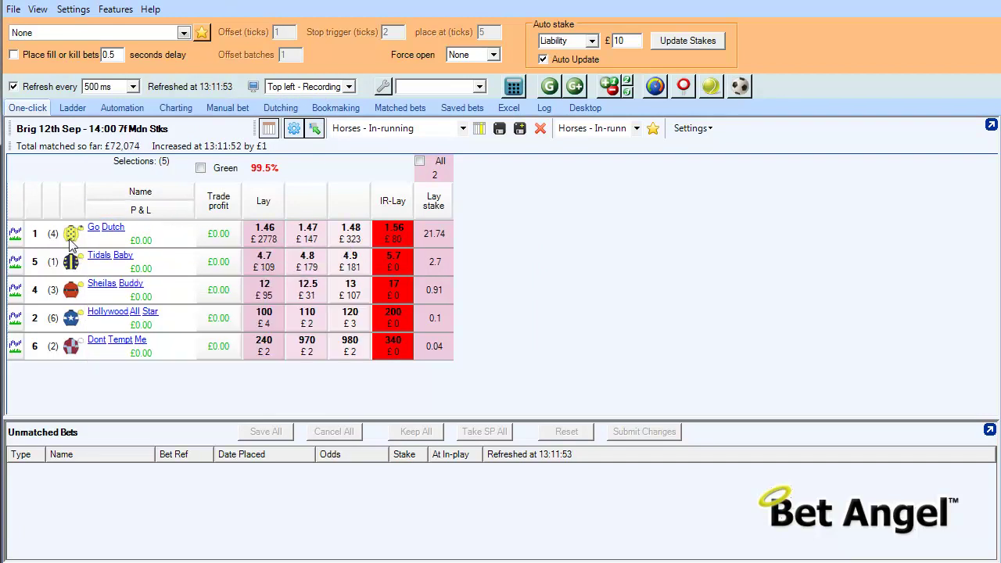
left_click(159, 195)
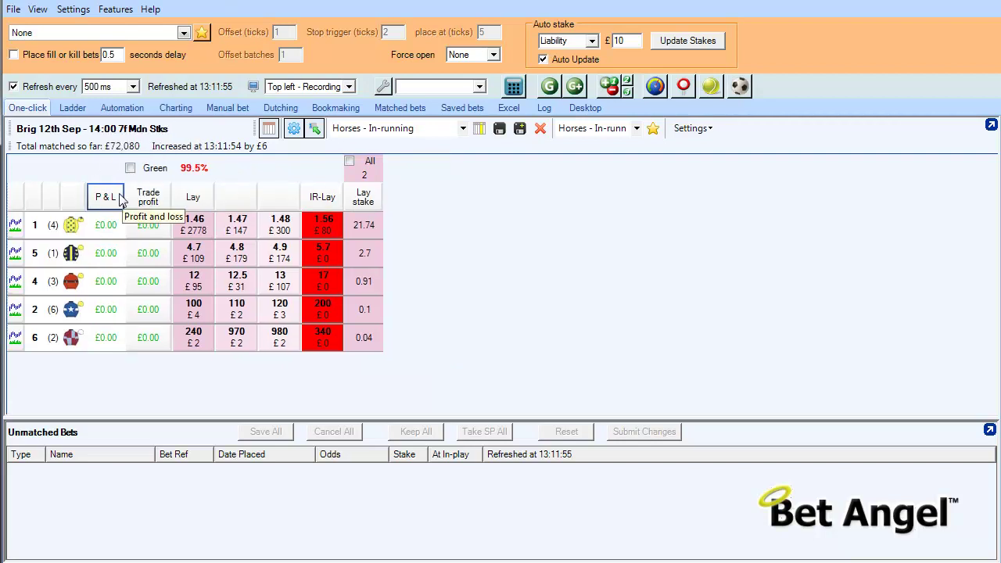
left_click(108, 201)
left_click(74, 197)
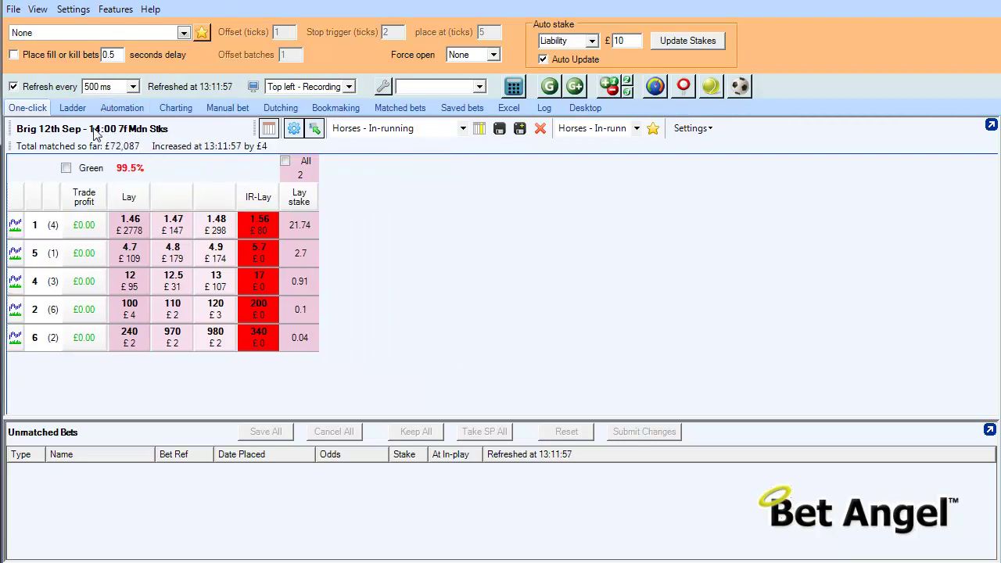
left_click(51, 197)
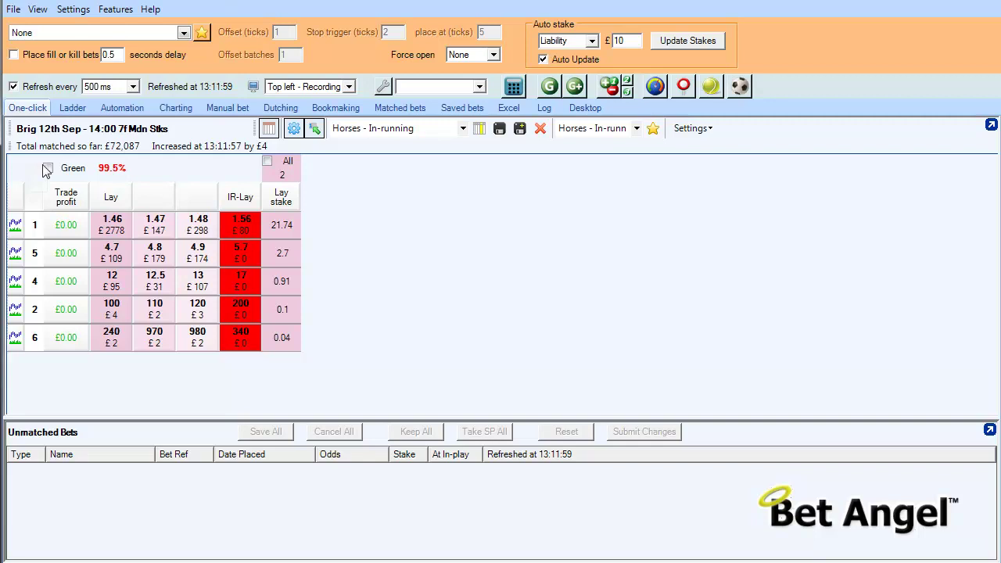
left_click(33, 197)
left_click(21, 197)
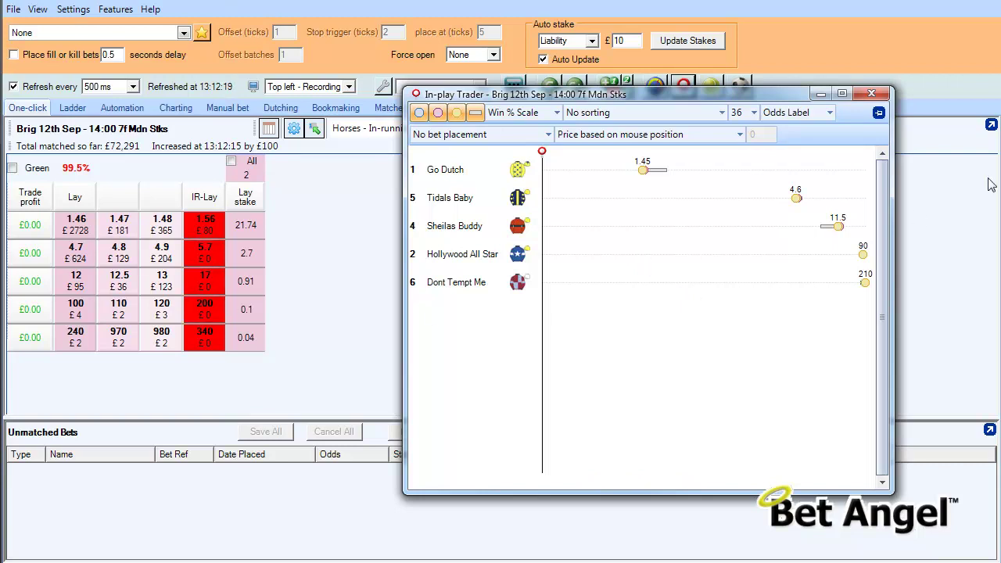
Step: Set the In-play Trader's row spacing to 50 and move its window closer to the one-click grid
left_click(755, 116)
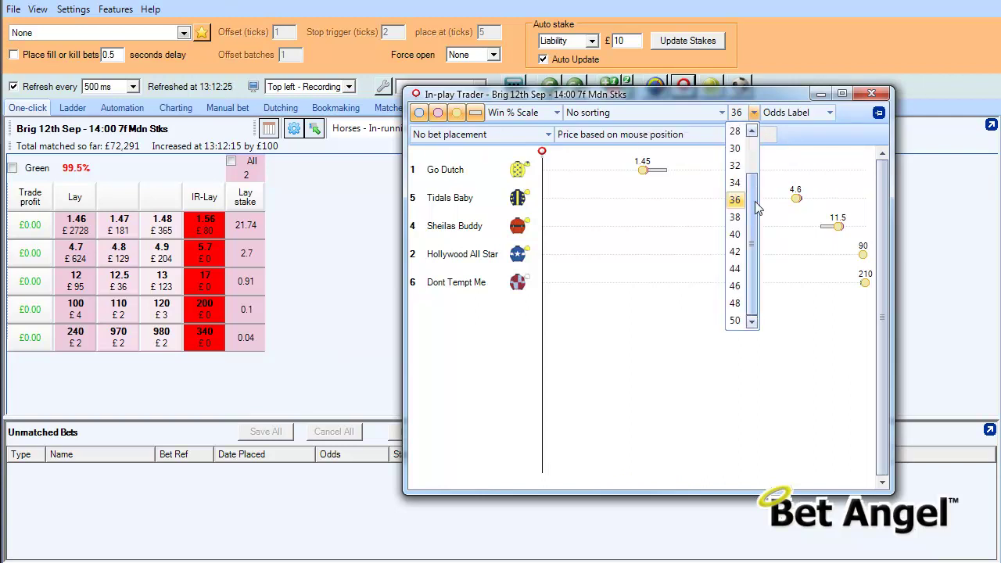
left_click(736, 320)
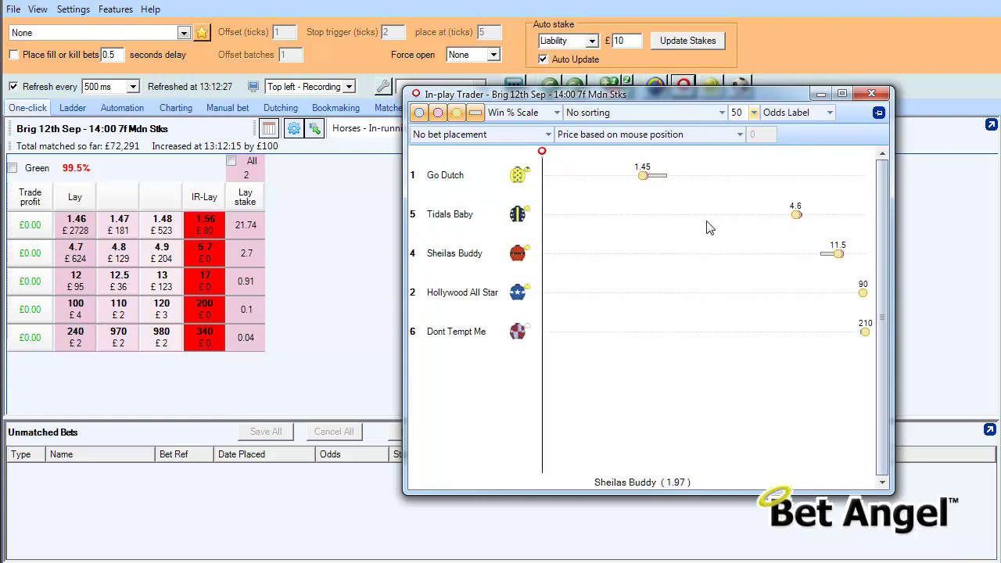
left_click_drag(690, 94, 561, 144)
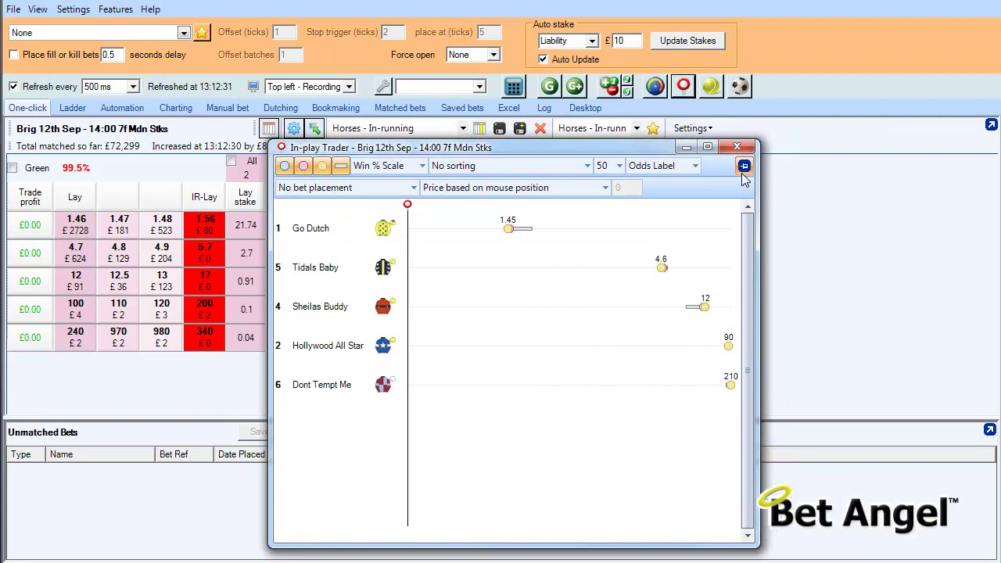
Step: Set the In-play Trader's row spacing to 36 and place the window, reduced in height, beside the one-click grid
left_click(618, 165)
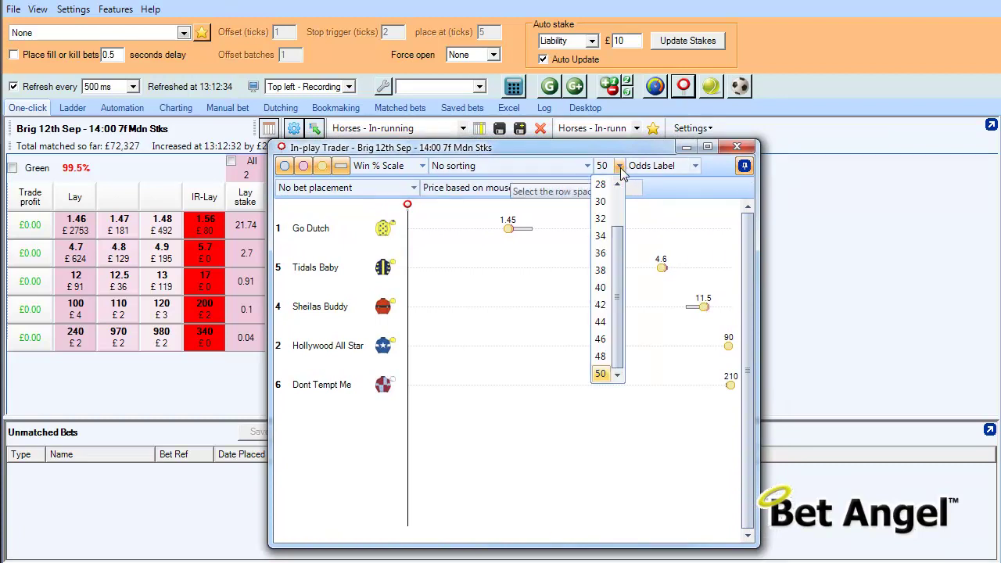
left_click(600, 254)
left_click_drag(579, 149, 584, 155)
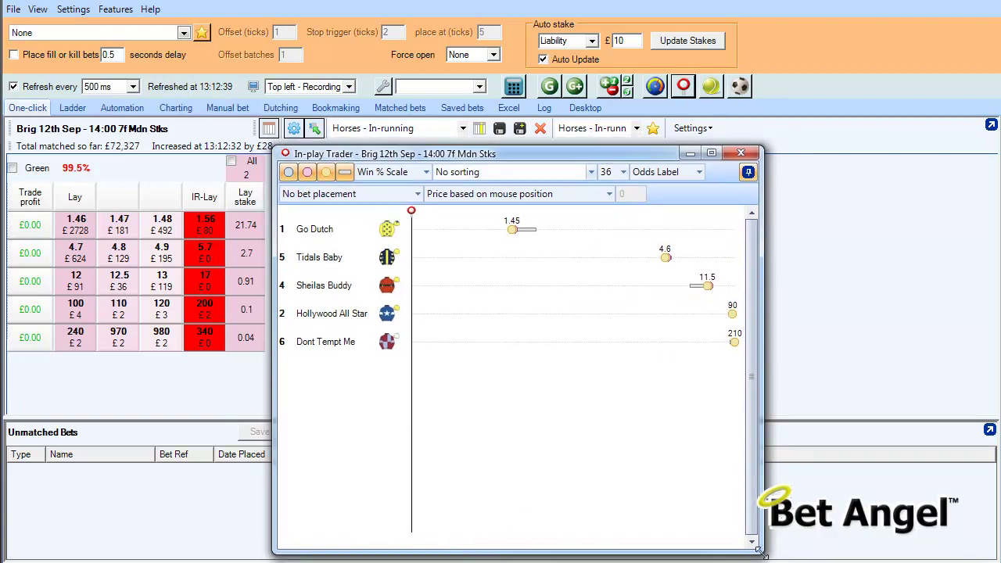
left_click_drag(758, 552, 746, 390)
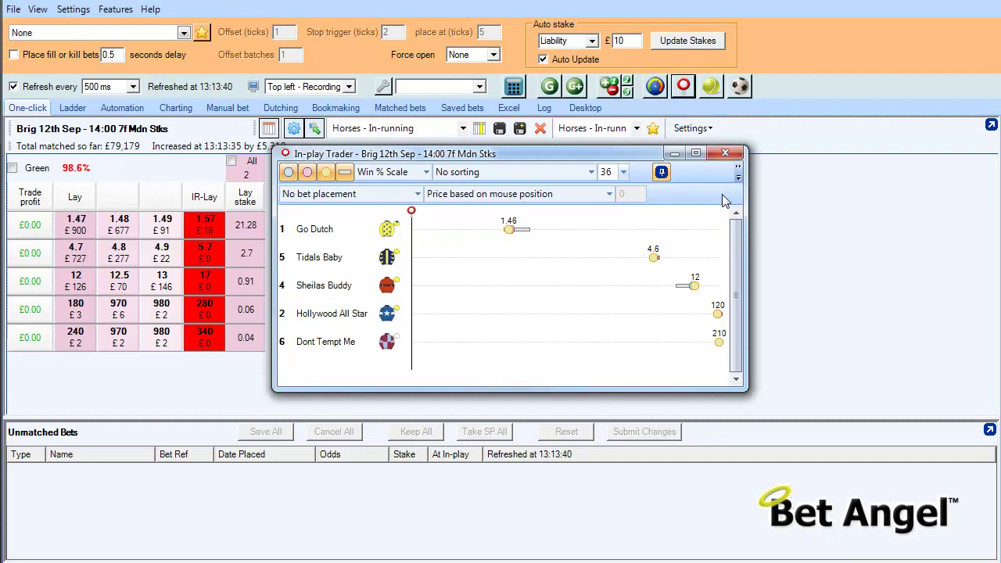
Step: Undock the one-click grid into its own window, shrink it to fit its columns and position it on screen
left_click(990, 126)
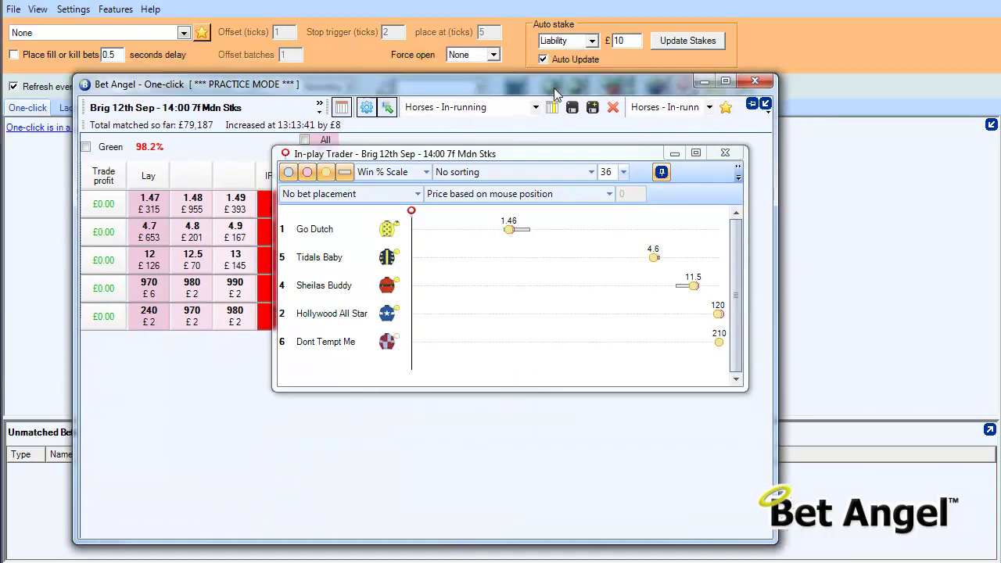
left_click_drag(545, 151, 753, 176)
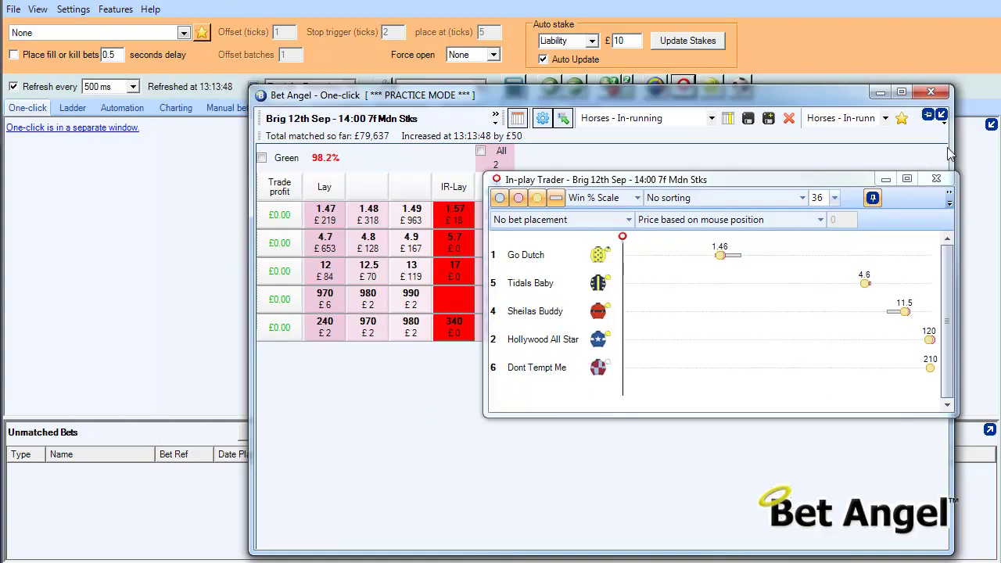
left_click_drag(952, 149, 521, 149)
left_click_drag(371, 554, 379, 360)
left_click_drag(413, 94, 732, 257)
Step: Move the In-play Trader window, maximise it and turn off its always-on-top pin
left_click_drag(735, 178, 530, 186)
double_click(529, 186)
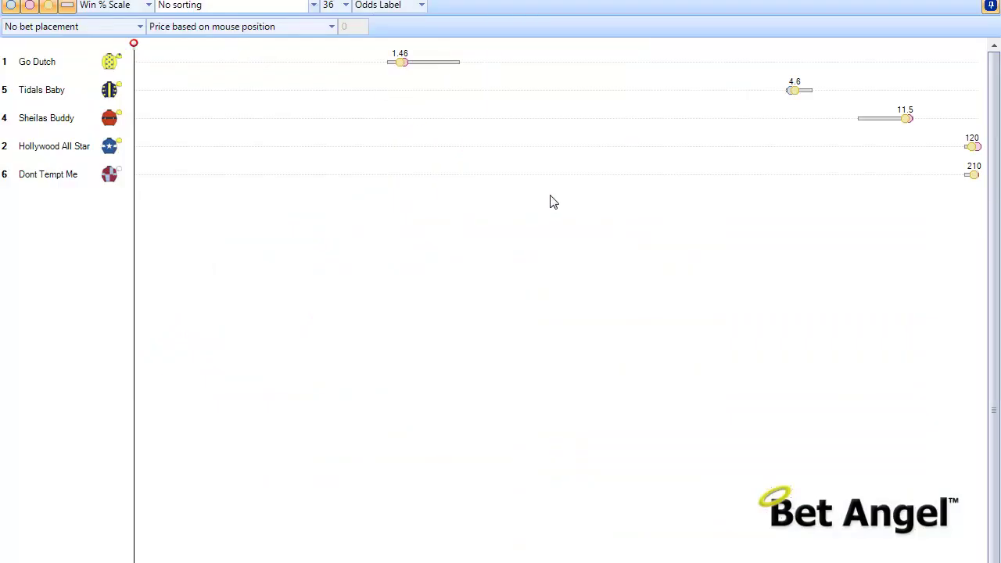
left_click(991, 6)
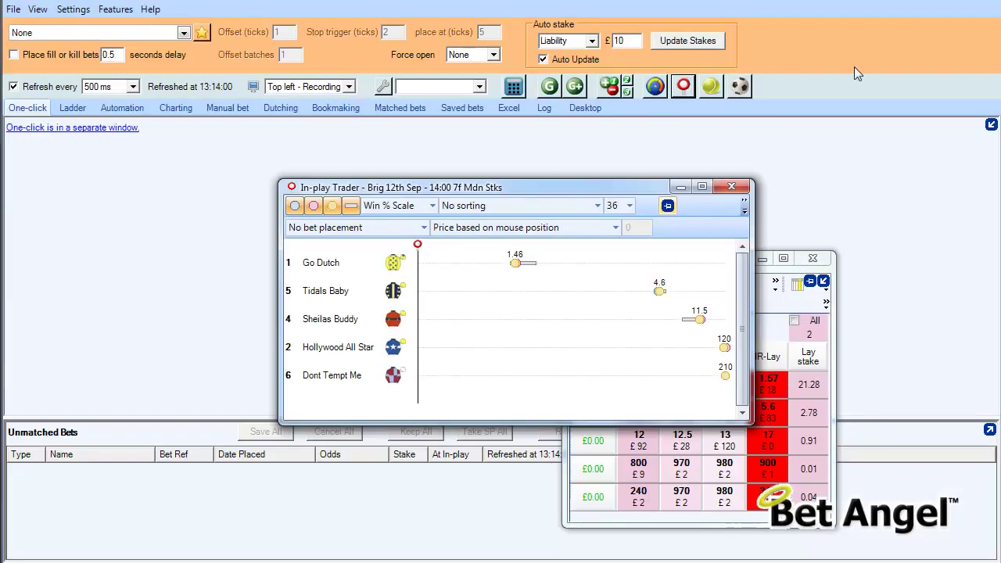
Step: Enlarge the In-play Trader window and place the undocked one-click window beside it, extended to the same lower edge
left_click_drag(550, 194, 279, 136)
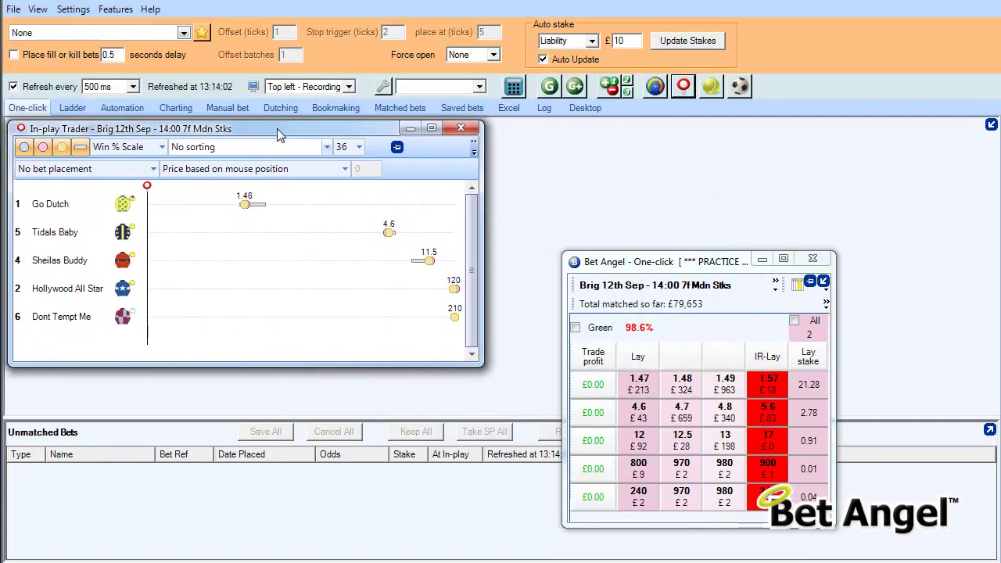
left_click_drag(474, 361, 564, 532)
left_click_drag(677, 261, 675, 72)
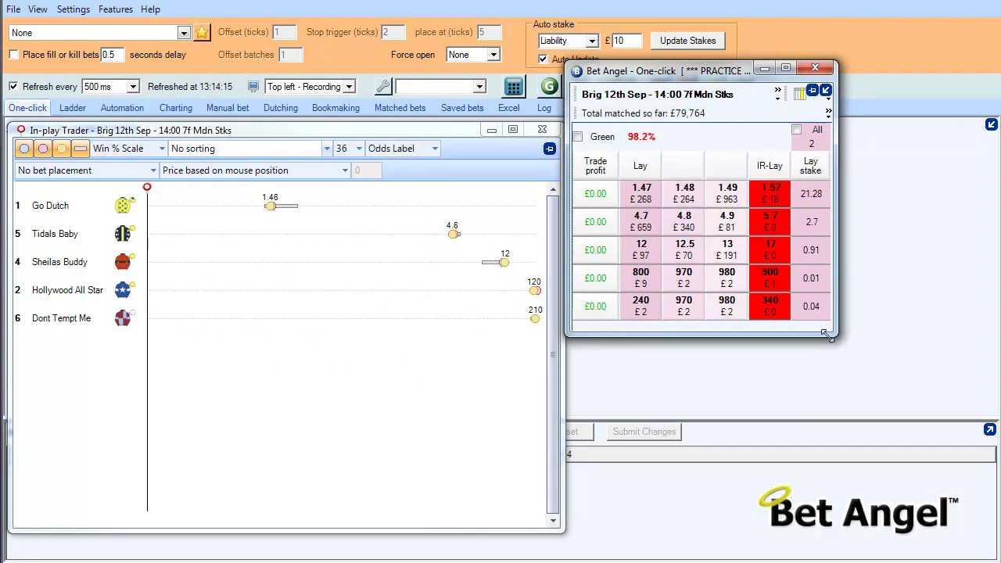
left_click_drag(826, 335, 826, 534)
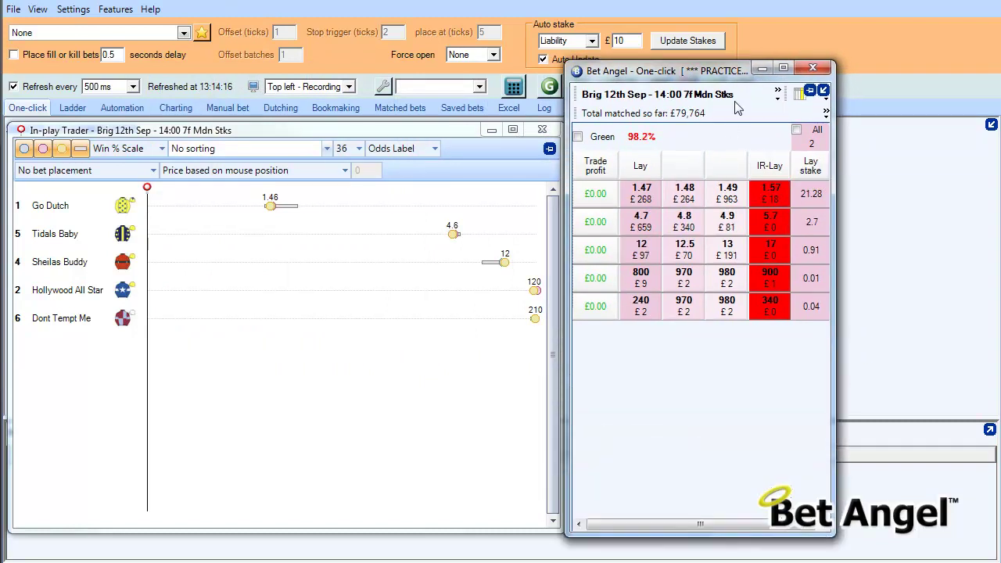
Step: Dock the one-click grid back into the main window and align the In-play Trader beside its columns
left_click(823, 91)
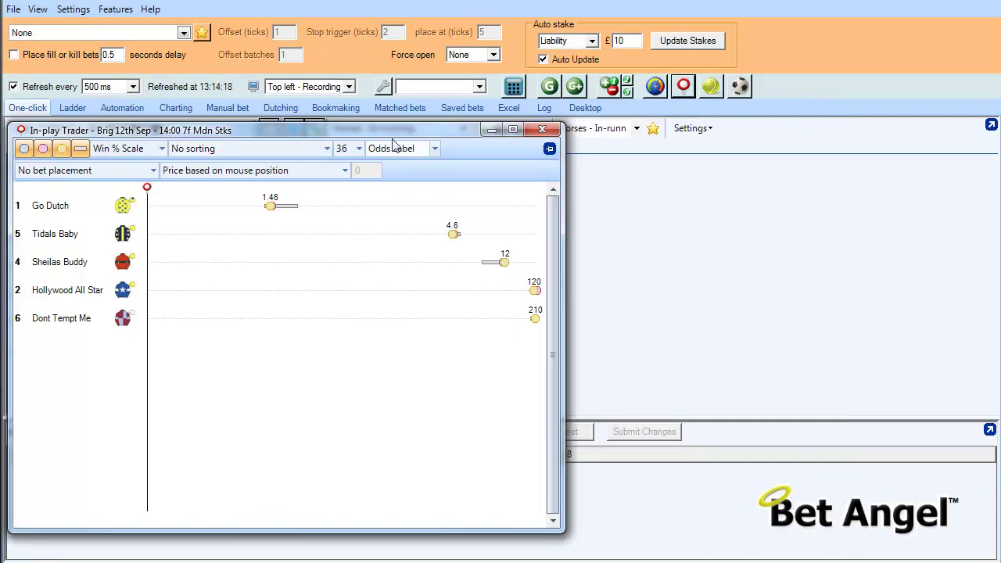
left_click_drag(436, 132, 651, 162)
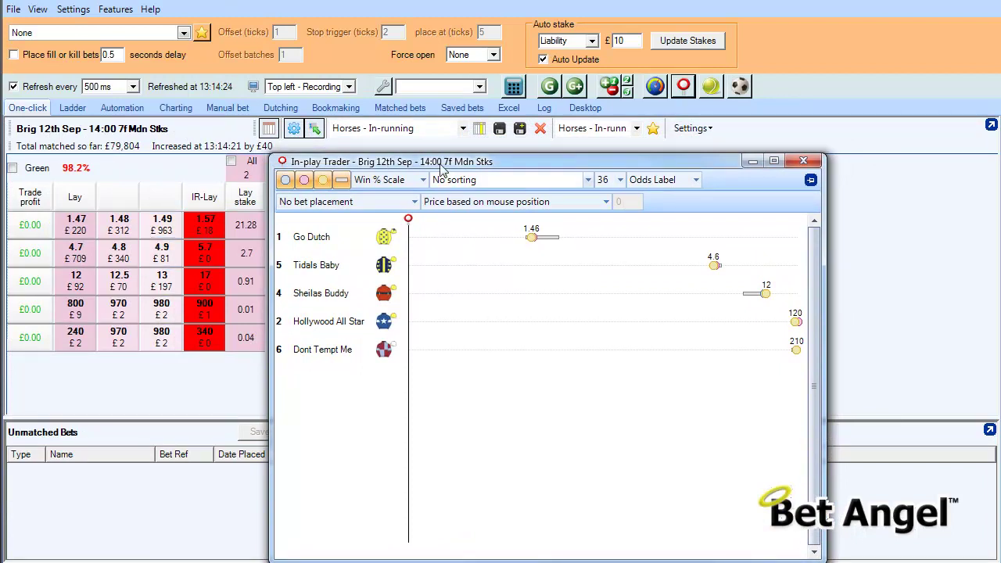
left_click_drag(446, 166, 449, 162)
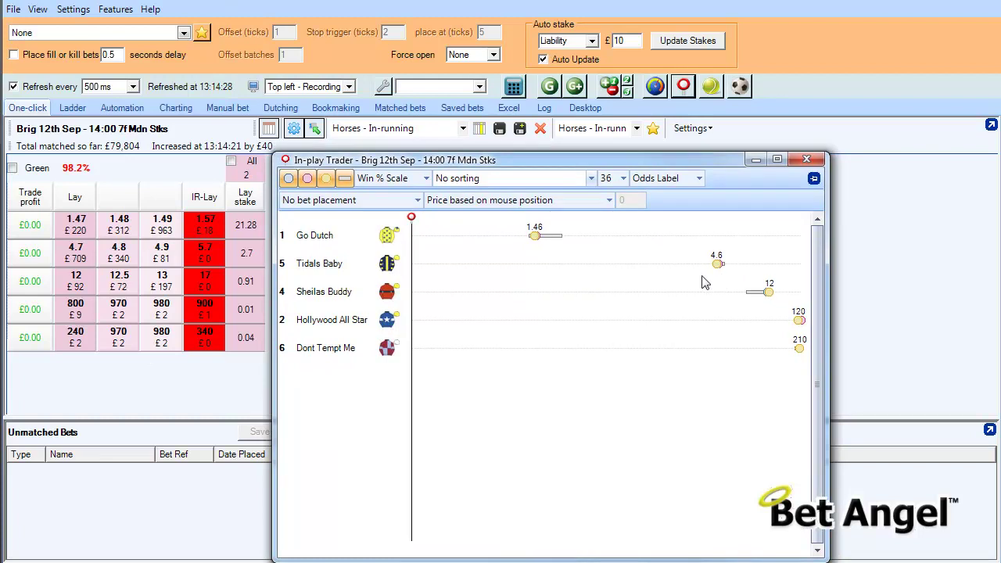